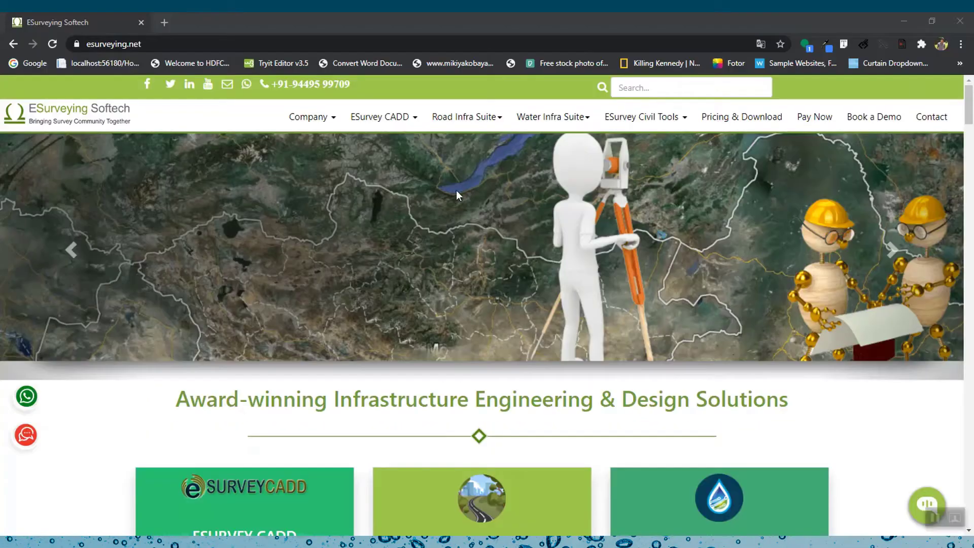
# - Browse esurveying.net's Road Infra Suite and Water Infra Suite menus toward the Water Hydraulics page
pyautogui.moveTo(496, 120)
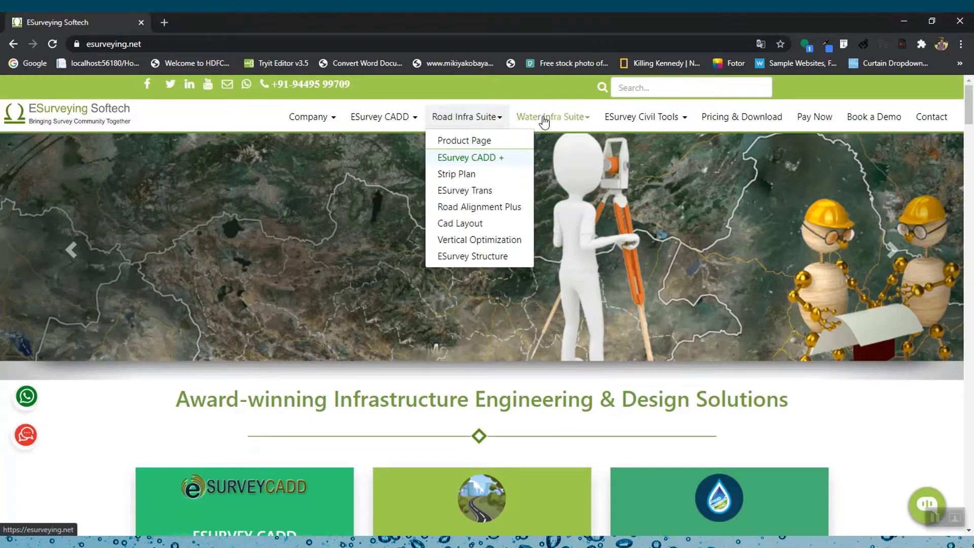
pyautogui.moveTo(638, 117)
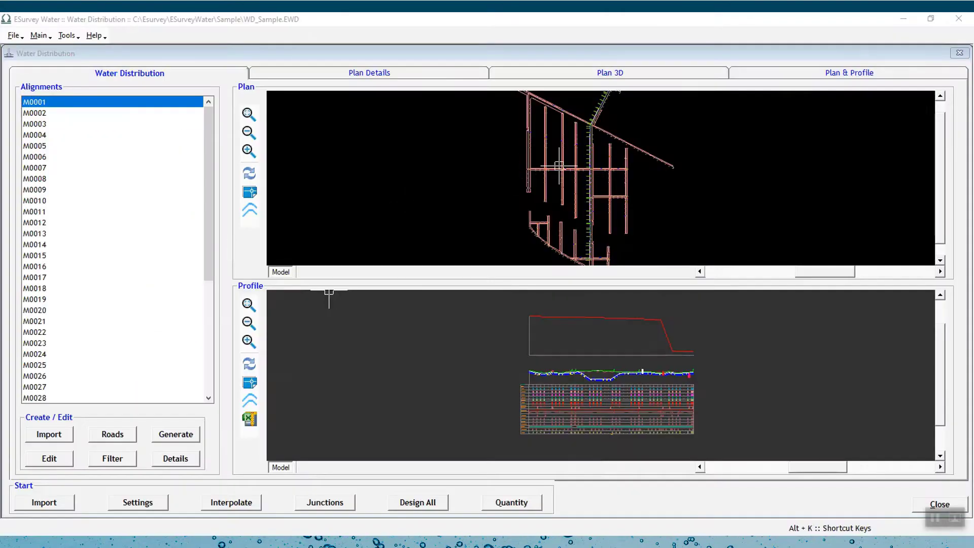
# - Zoom the WD_Sample.EWD Plan and Profile panes in and out
pyautogui.scroll(-5, 582, 254)
pyautogui.scroll(2, 591, 325)
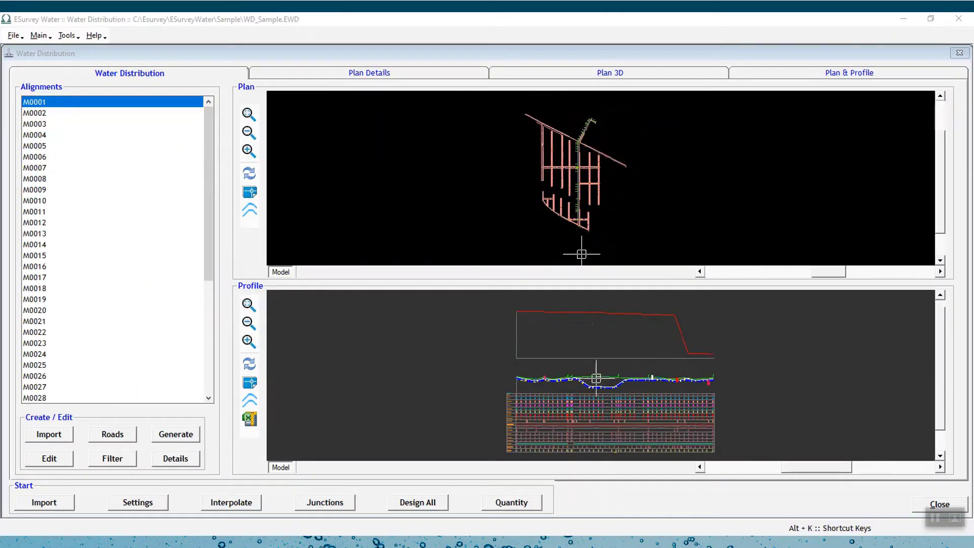
pyautogui.scroll(-3, 592, 354)
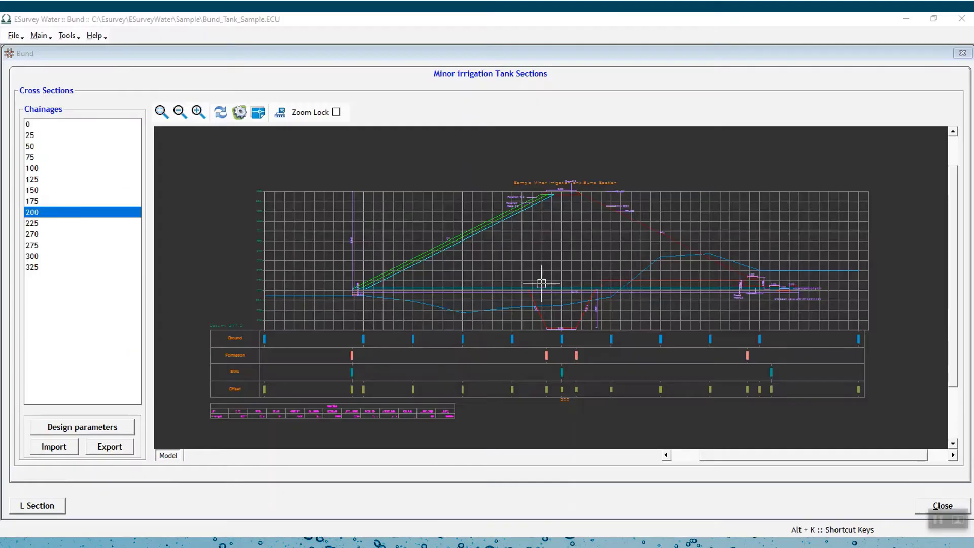
# - Zoom the tank cross-section drawing at chainage 200 in and out
pyautogui.scroll(3, 554, 288)
pyautogui.scroll(-4, 601, 234)
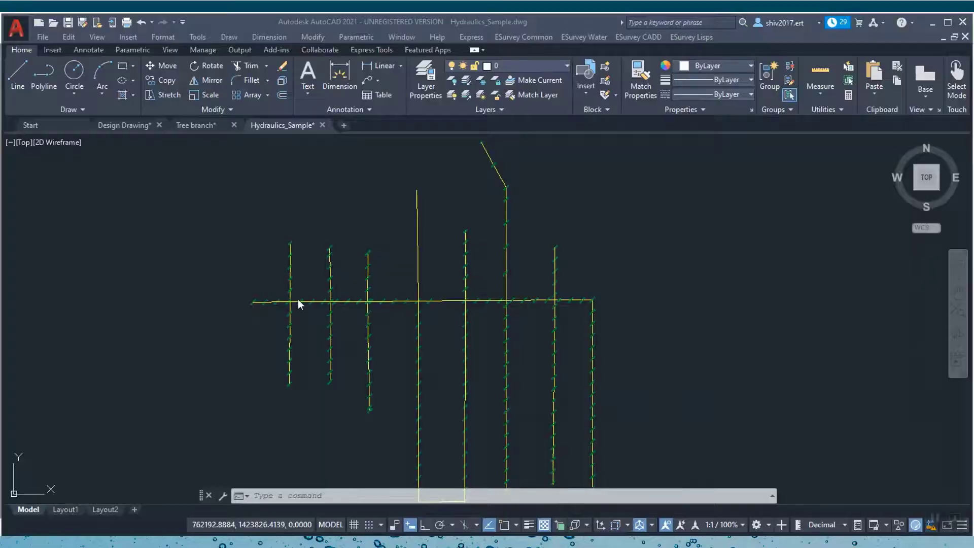
pyautogui.scroll(5, 278, 301)
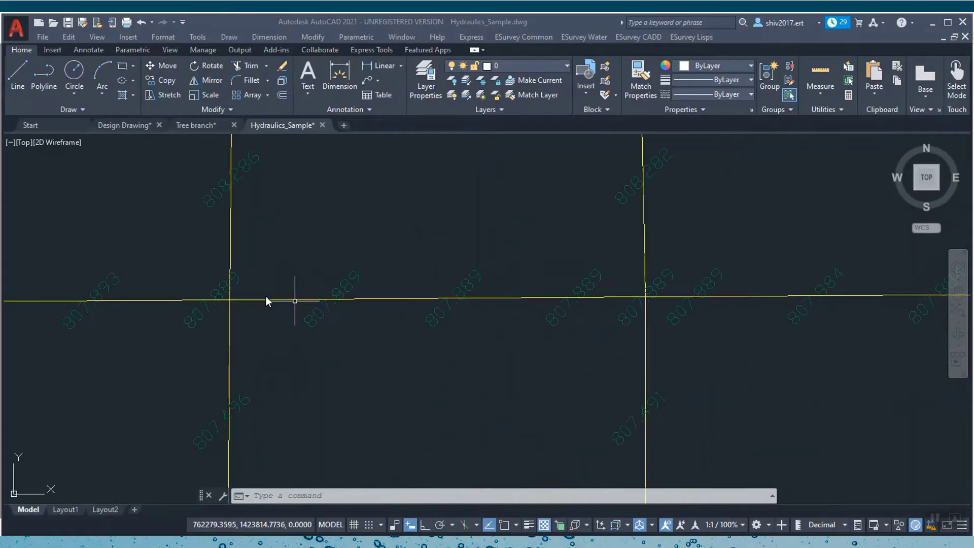
pyautogui.scroll(-2, 266, 299)
pyautogui.scroll(3, 625, 272)
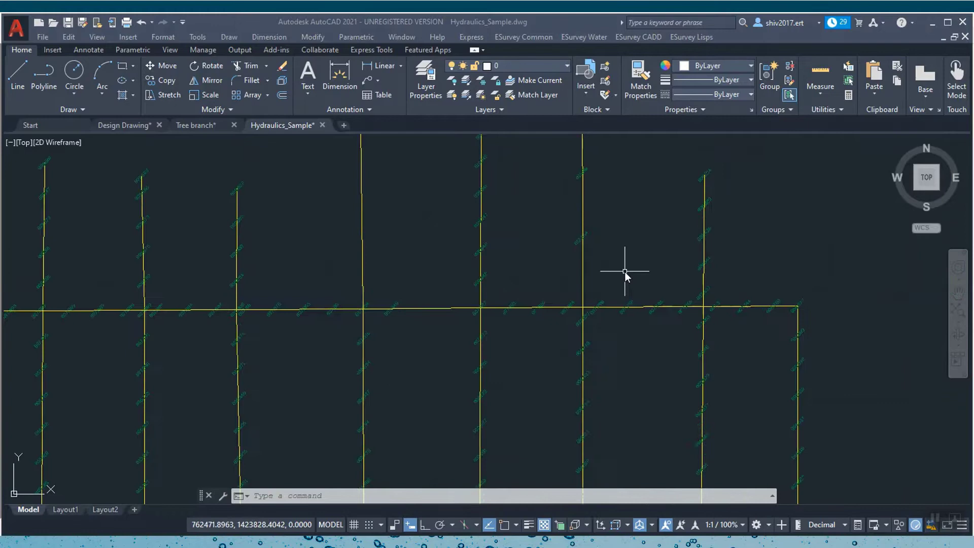
pyautogui.scroll(1, 625, 272)
pyautogui.scroll(-5, 625, 272)
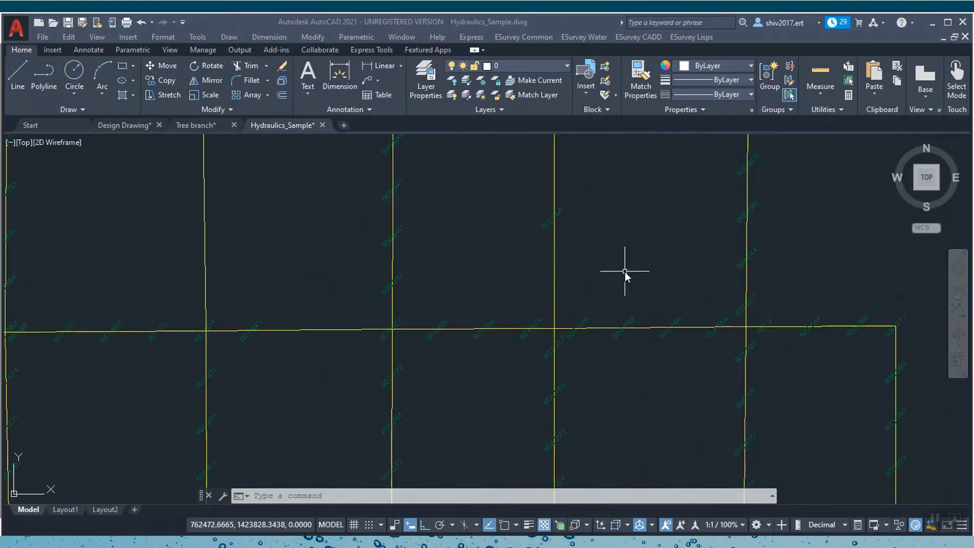
pyautogui.scroll(2, 647, 251)
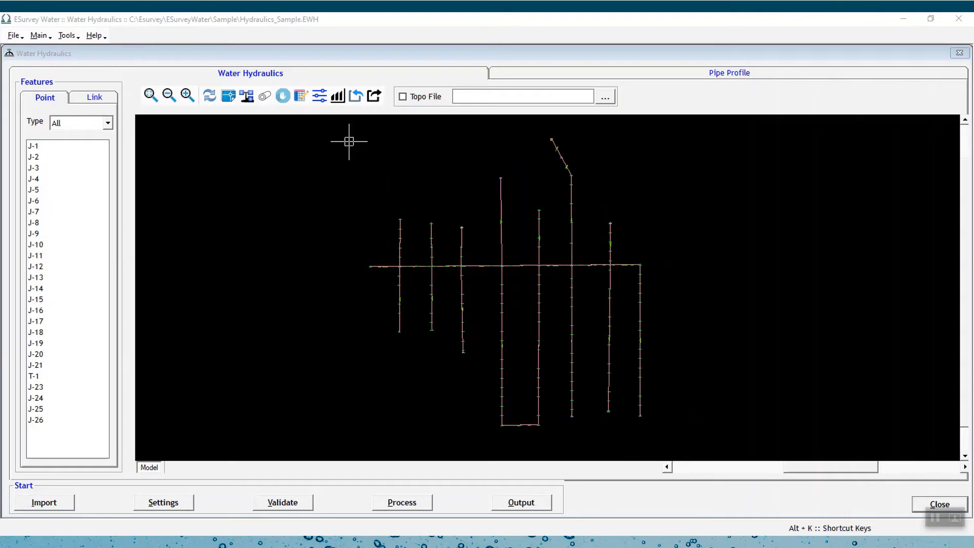
# - Review the Pipe Dia List in the Dia Optimization settings
pyautogui.click(338, 97)
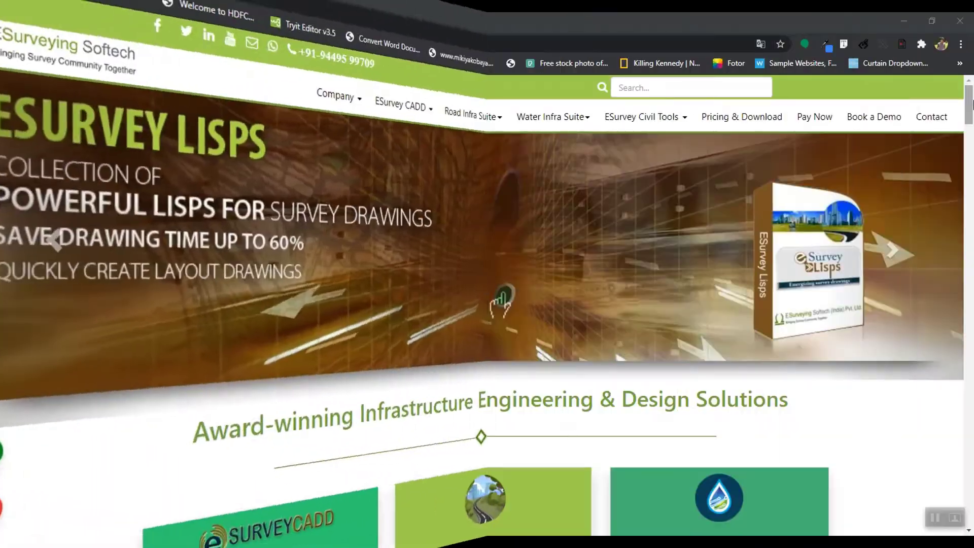
pyautogui.scroll(-5, 487, 304)
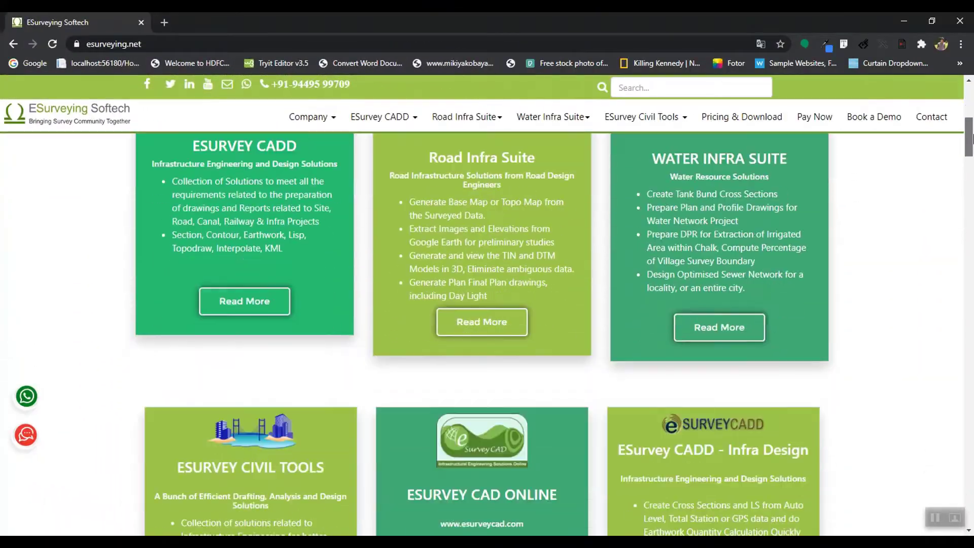
pyautogui.scroll(-10, 970, 138)
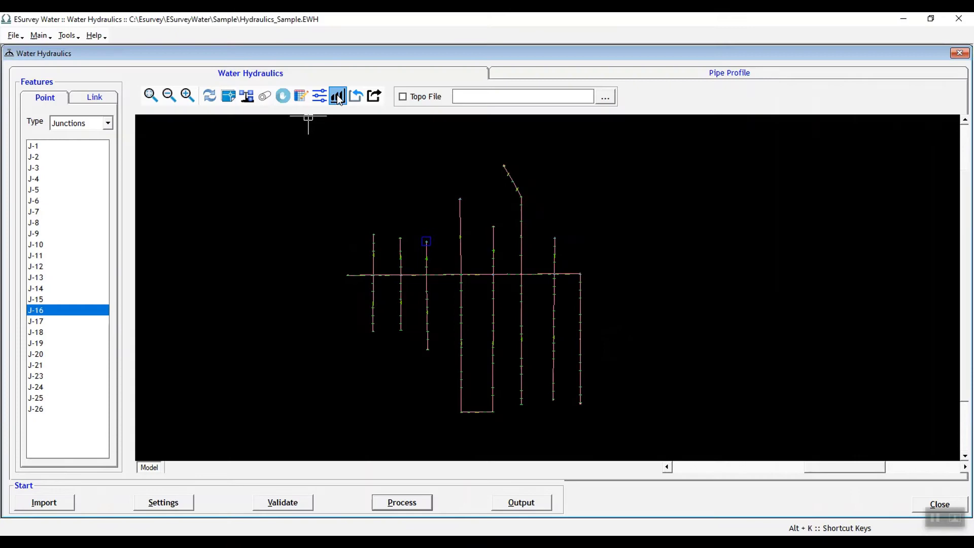
pyautogui.click(338, 97)
pyautogui.scroll(-8, 421, 304)
pyautogui.scroll(6, 421, 304)
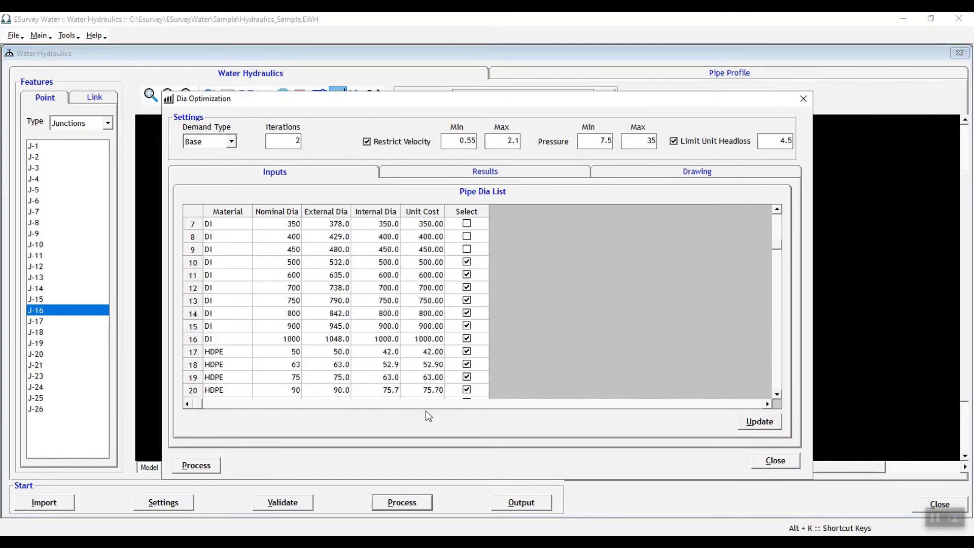
# - Process the optimisation and review pipe and junction results totalling 364637.60
pyautogui.click(759, 421)
pyautogui.click(196, 465)
pyautogui.click(497, 315)
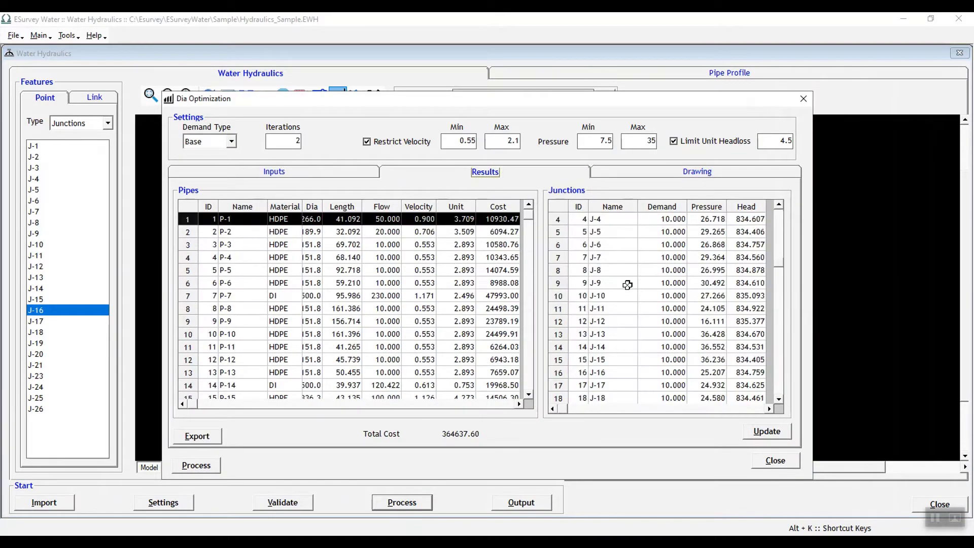
pyautogui.scroll(1, 628, 285)
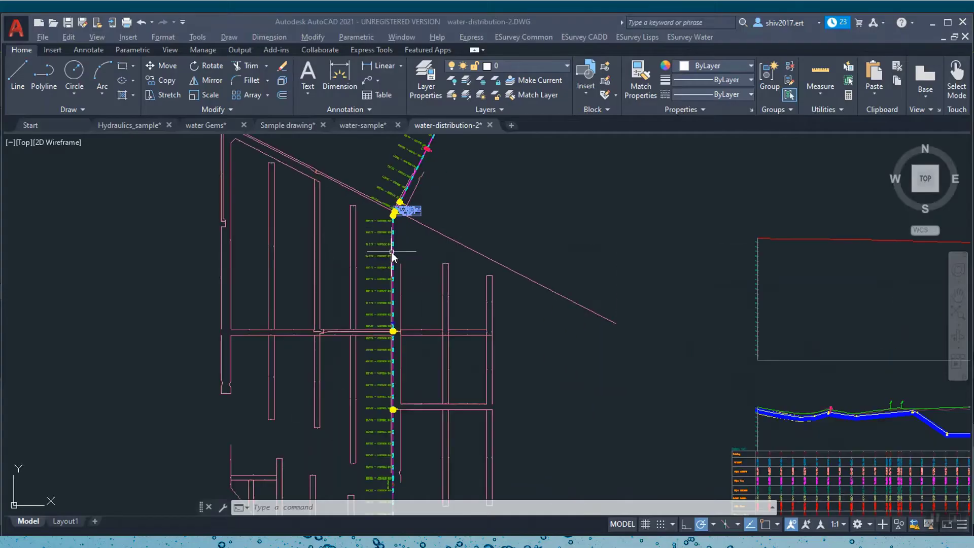
pyautogui.scroll(2, 397, 225)
pyautogui.scroll(-3, 362, 238)
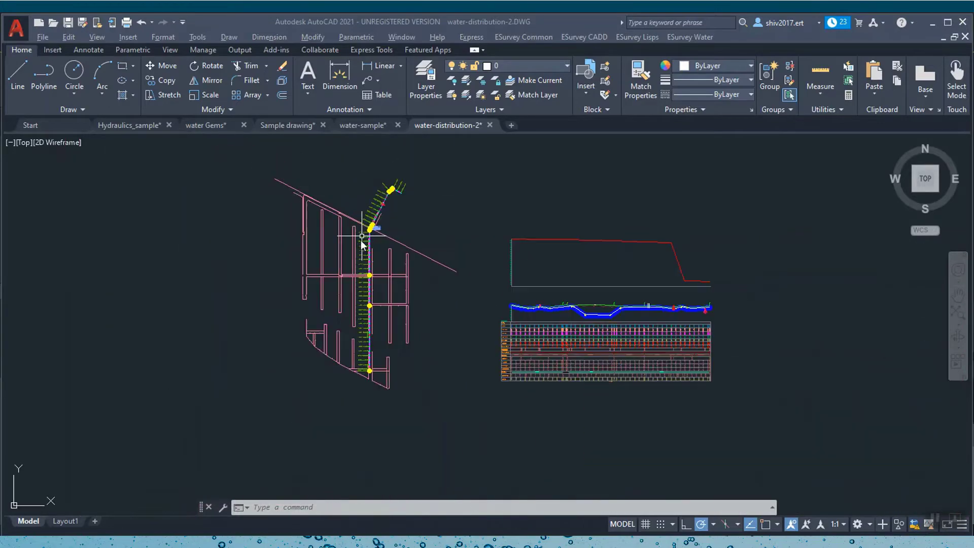
pyautogui.scroll(8, 680, 281)
pyautogui.scroll(-6, 602, 300)
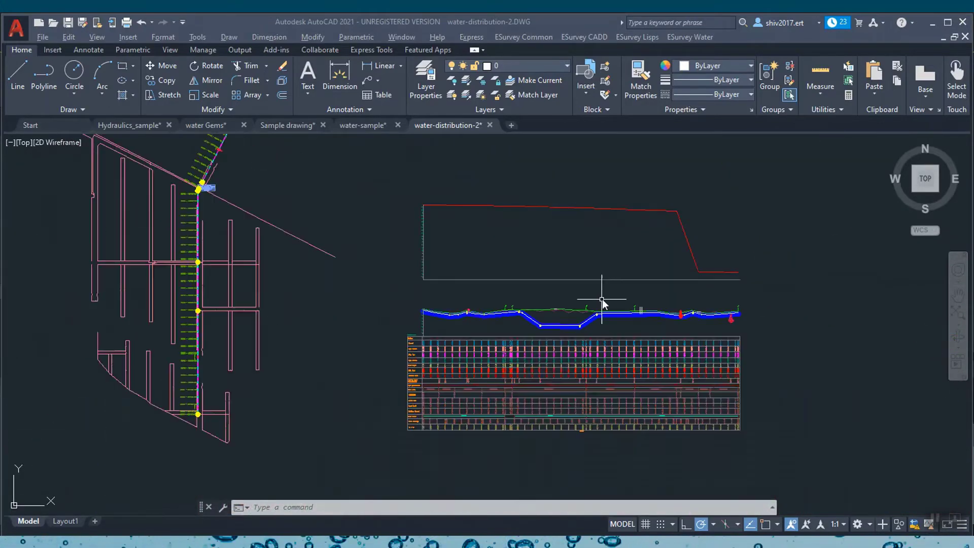
pyautogui.scroll(-2, 602, 300)
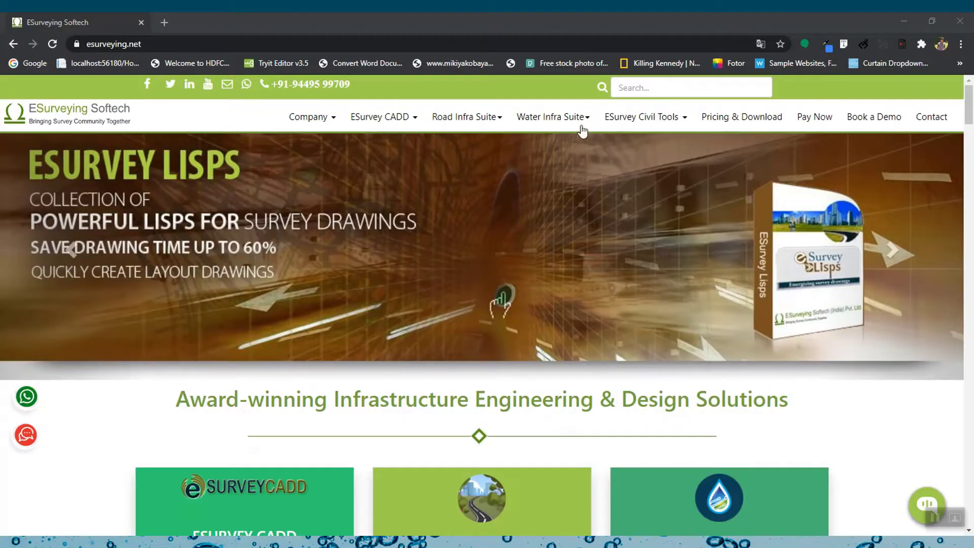
# - Go to the Water Distribution product page from the Water Infra Suite menu
pyautogui.moveTo(583, 120)
pyautogui.click(580, 190)
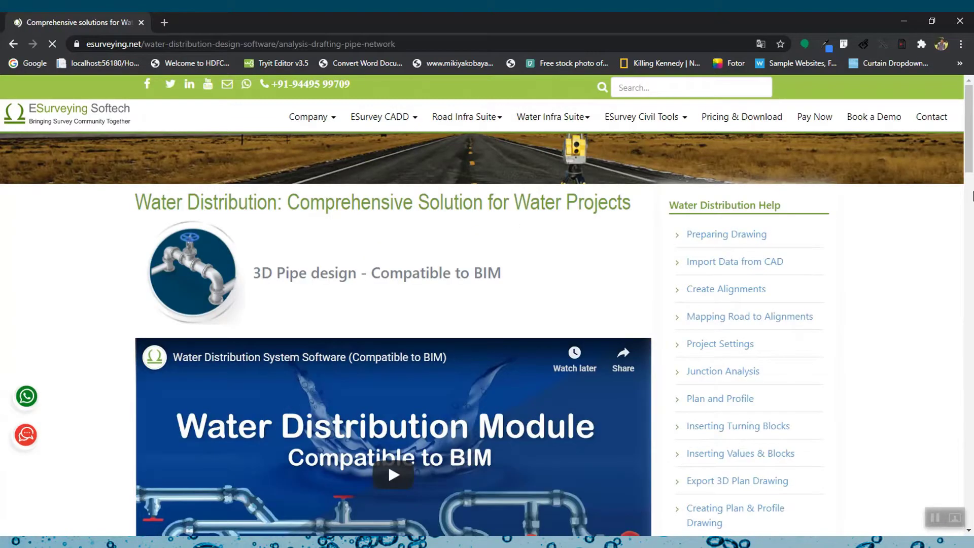
pyautogui.moveTo(970, 131); pyautogui.dragTo(972, 261)
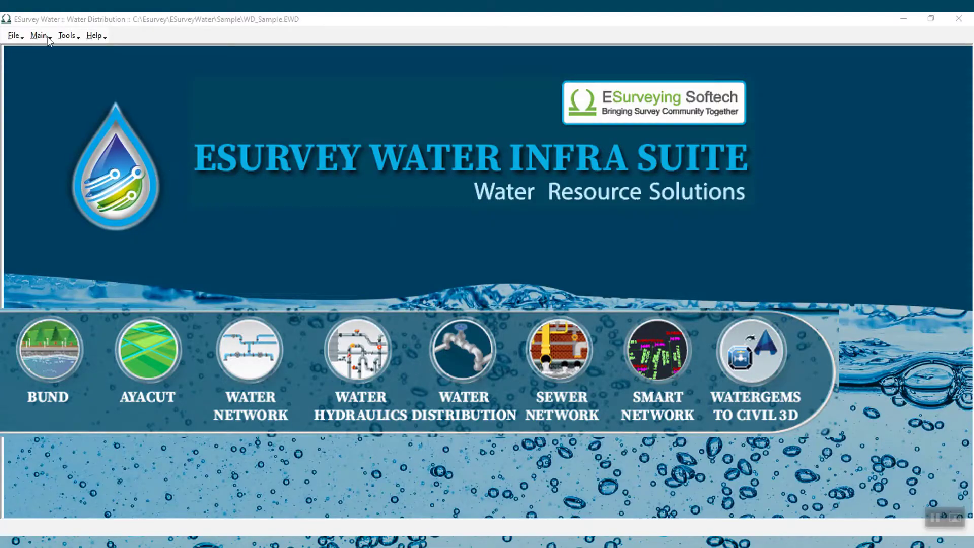
# - Launch Water Distribution from Main and show alignment M0001's Plan & Profile layout at scale 2500
pyautogui.click(47, 36)
pyautogui.click(49, 50)
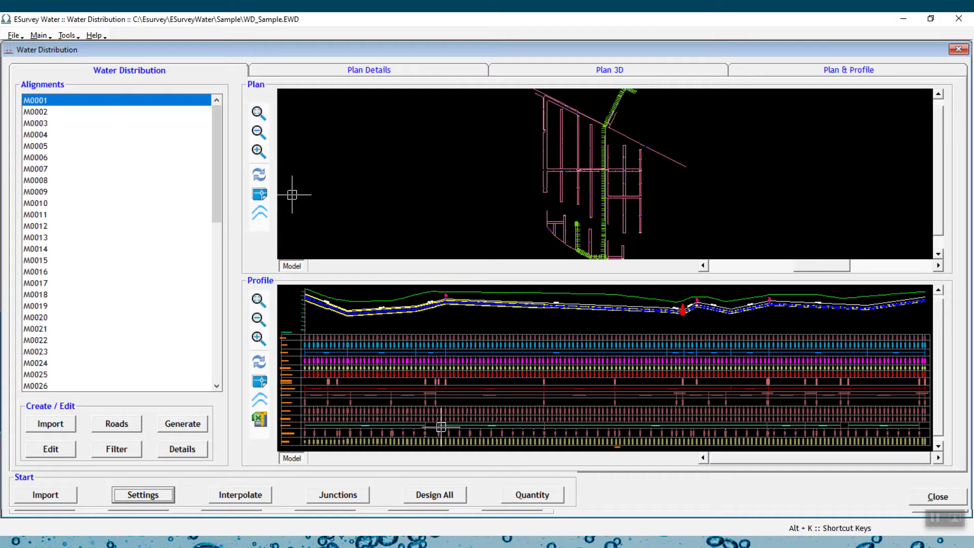
pyautogui.hotkey('ctrl', 'Tab')
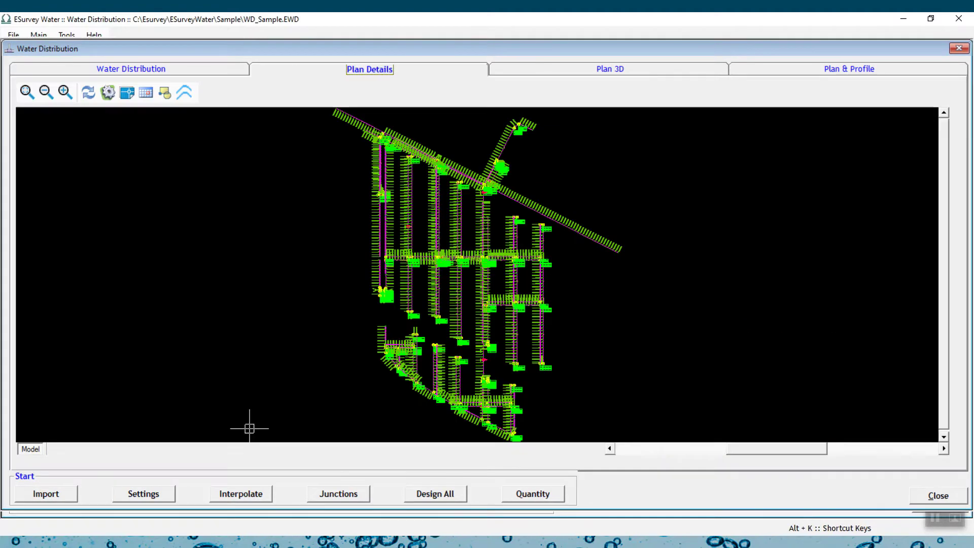
pyautogui.hotkey('ctrl', 'Tab')
pyautogui.hotkey('ctrl', 'Tab')
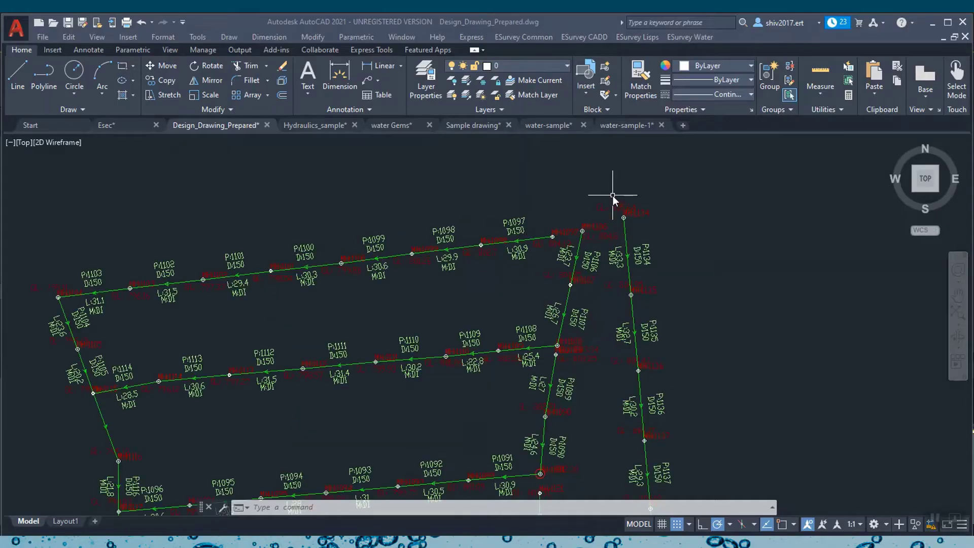
# - Show the ESurvey Water Smart Network tools: Alignment Optimisation and Elevation Management & 3D Line
pyautogui.scroll(2, 616, 202)
pyautogui.click(689, 33)
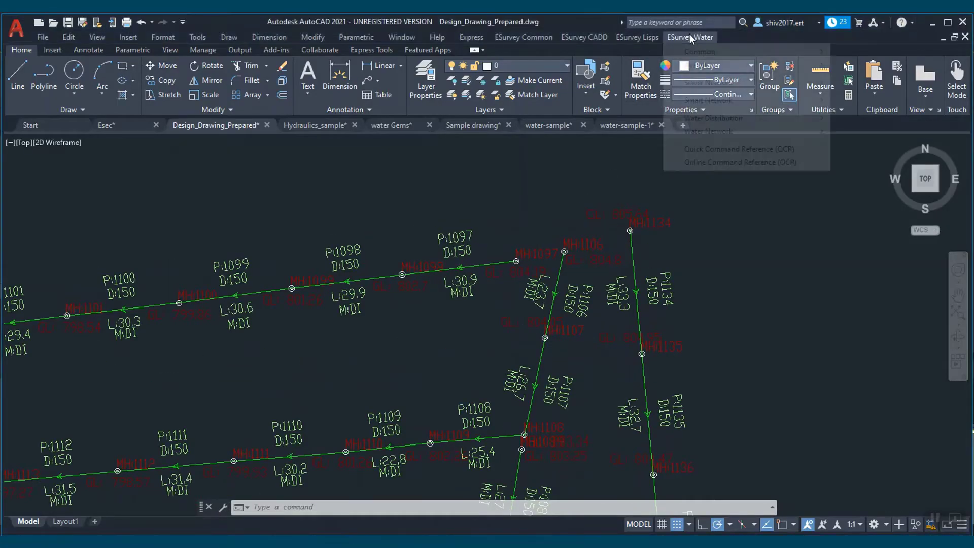
pyautogui.moveTo(702, 100)
pyautogui.moveTo(642, 105)
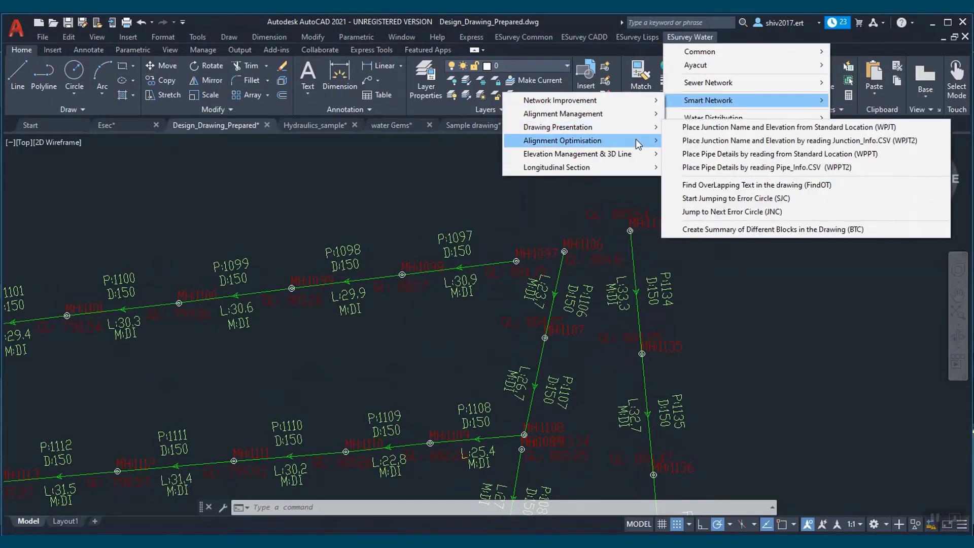
pyautogui.moveTo(637, 168)
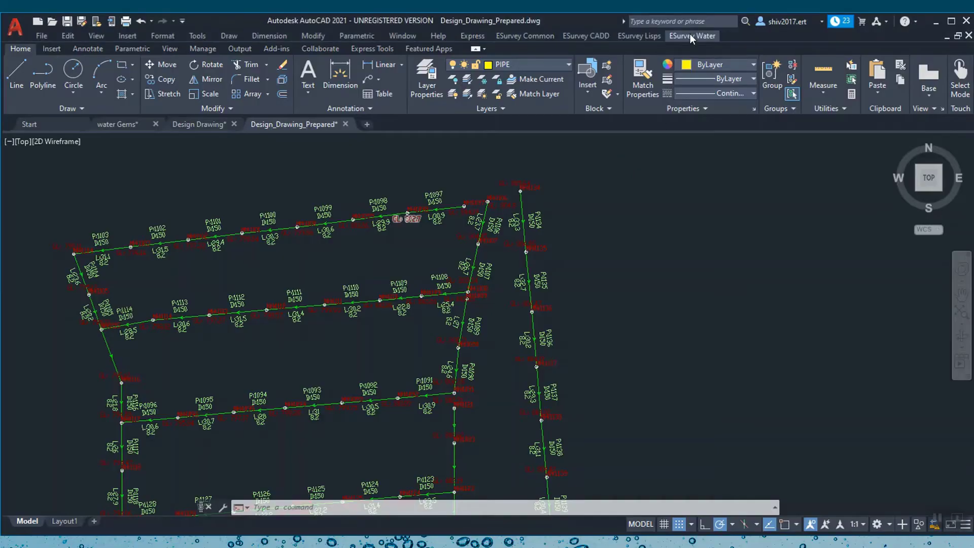
pyautogui.click(690, 35)
pyautogui.moveTo(700, 99)
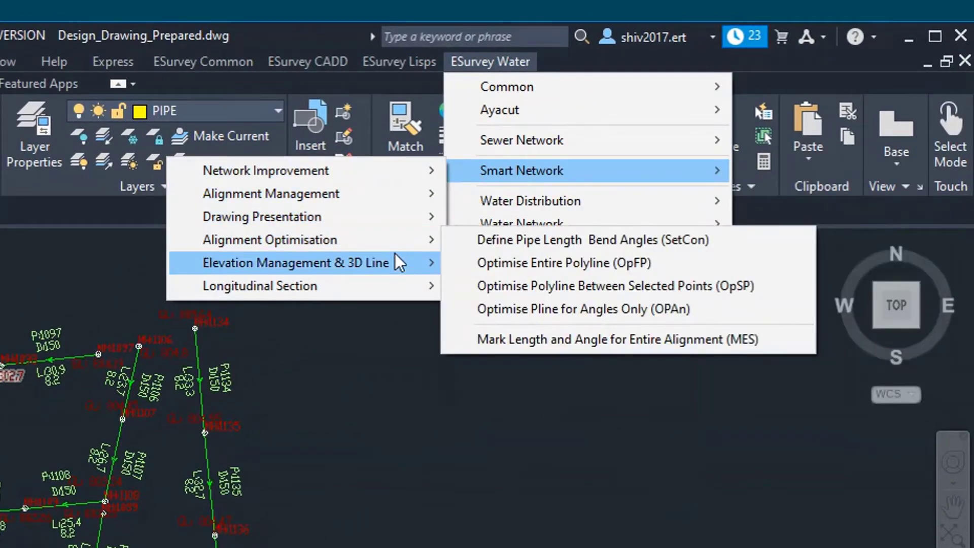
pyautogui.moveTo(398, 287)
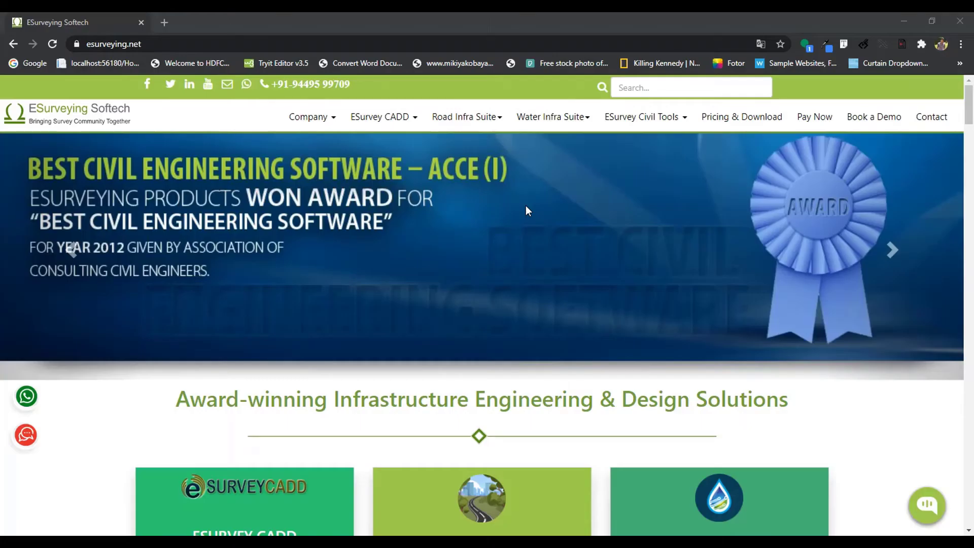
# - Go to esurveying.net's Book a Demo page with its demo request form
pyautogui.click(887, 128)
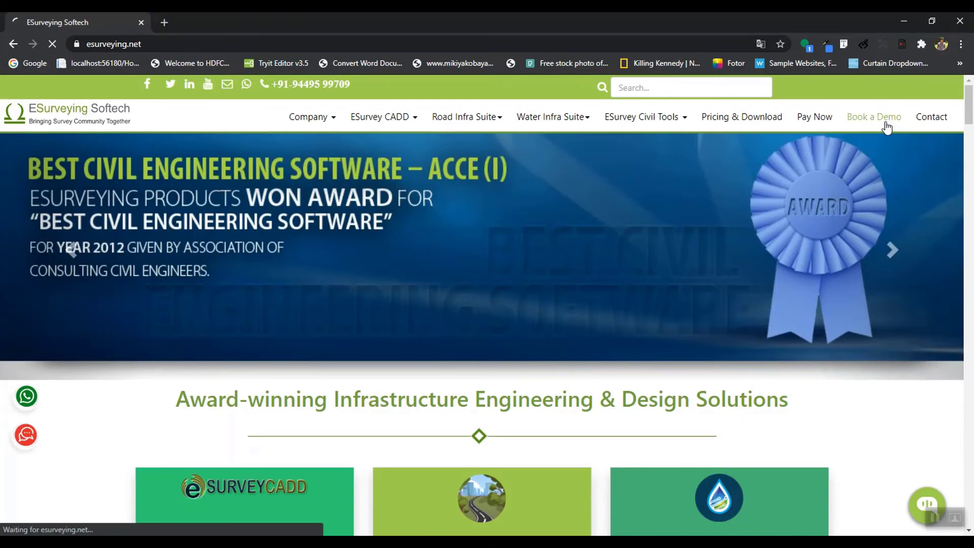